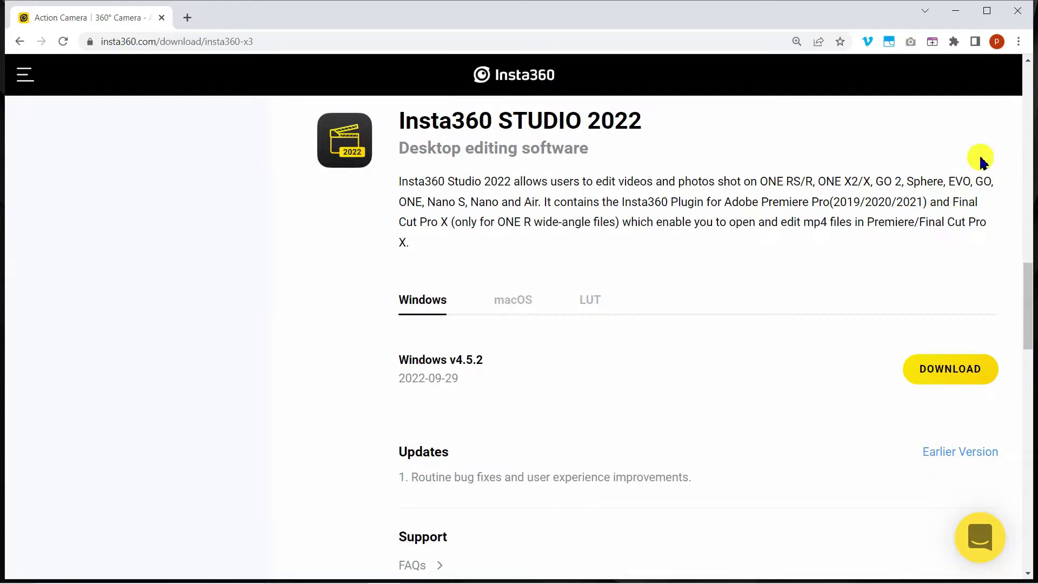
- Download Insta360 Studio 2022 v4.5.2 for Windows and import coast 1.mp4 into Insta360 Studio from the file browser
{"action": "left_click", "coordinate": [948, 370]}
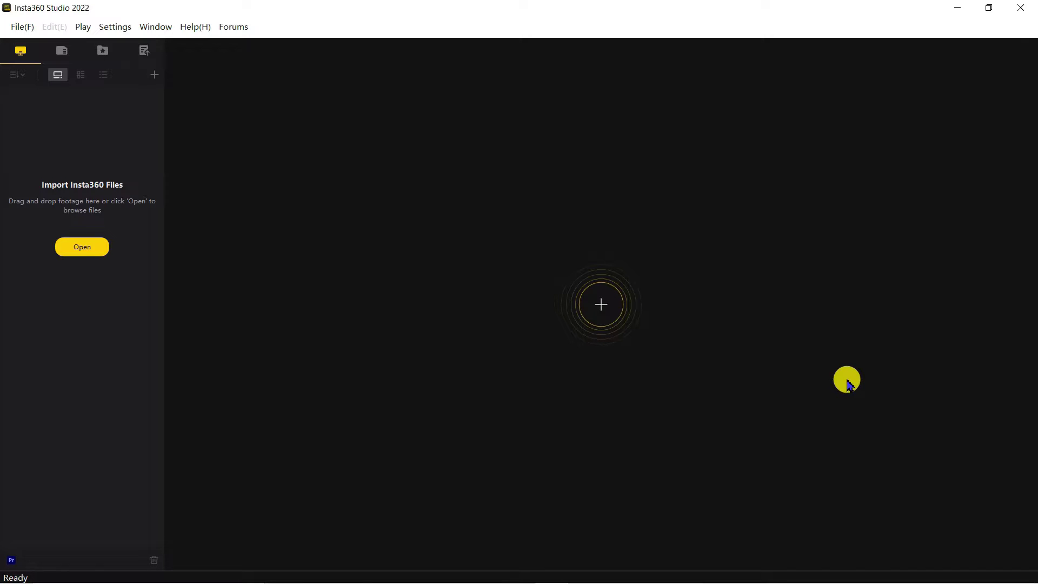
{"action": "key", "text": "alt+Tab"}
{"action": "left_click_drag", "start_coordinate": [692, 282], "coordinate": [110, 192]}
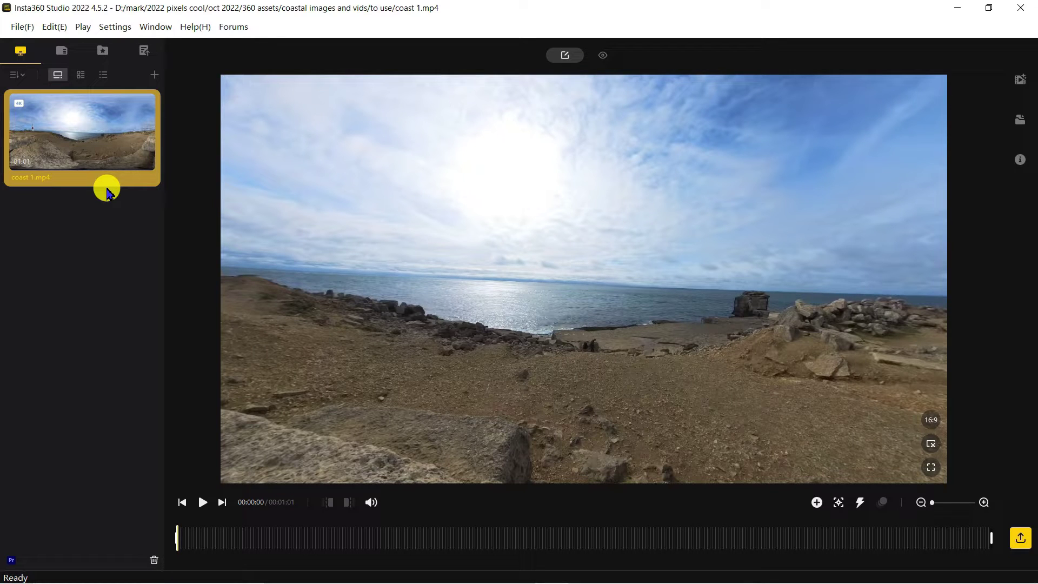
- Play the coast clip and look around its 360° view from the sea towards the lighthouse
{"action": "left_click", "coordinate": [203, 502]}
{"action": "left_click_drag", "start_coordinate": [359, 361], "coordinate": [790, 308]}
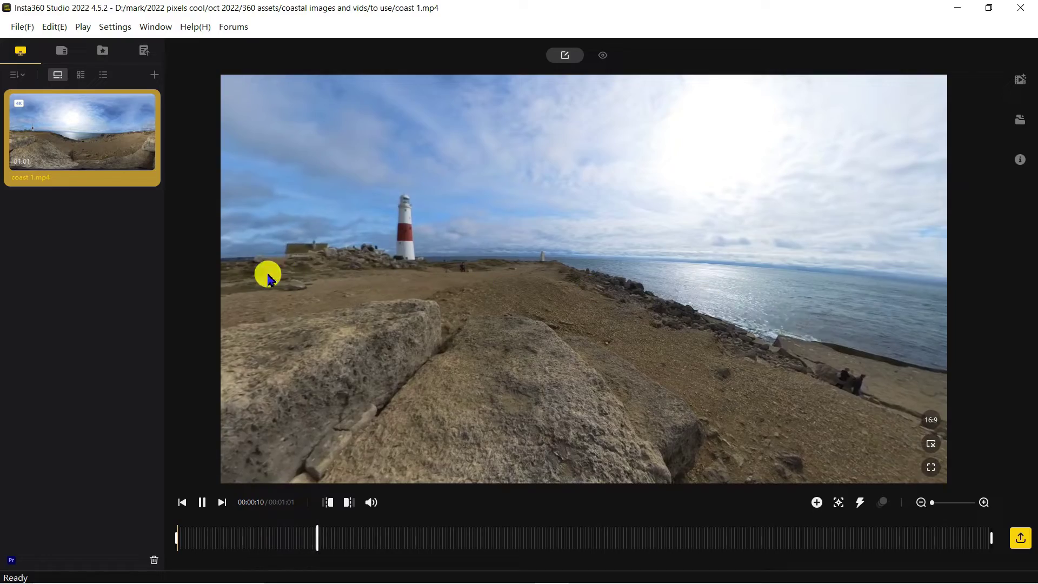
{"action": "left_click_drag", "start_coordinate": [288, 307], "coordinate": [378, 249]}
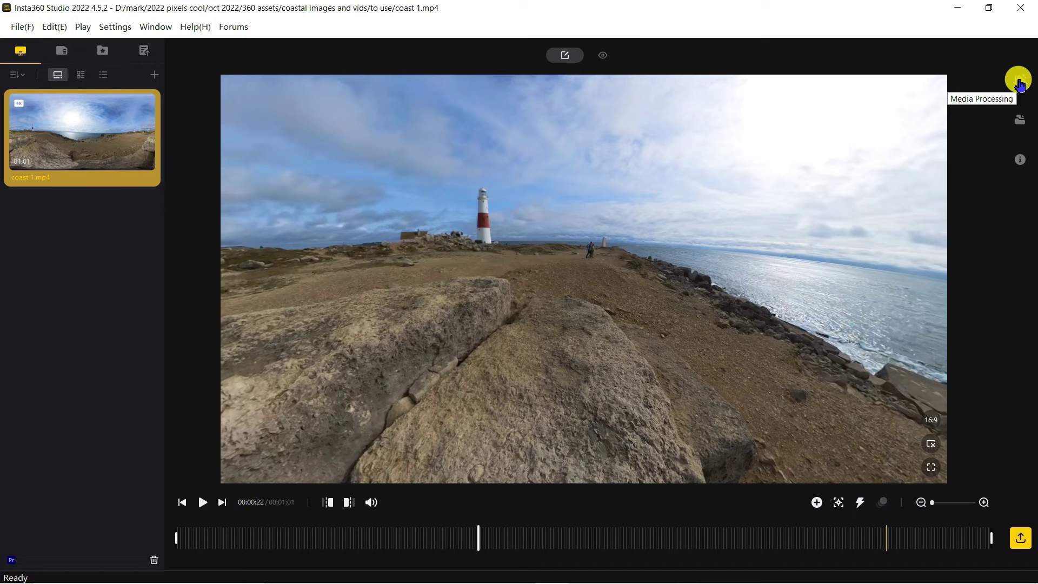
- Turn on Color Plus for the clip and set True Audio to Noise Reduction
{"action": "left_click", "coordinate": [1018, 82]}
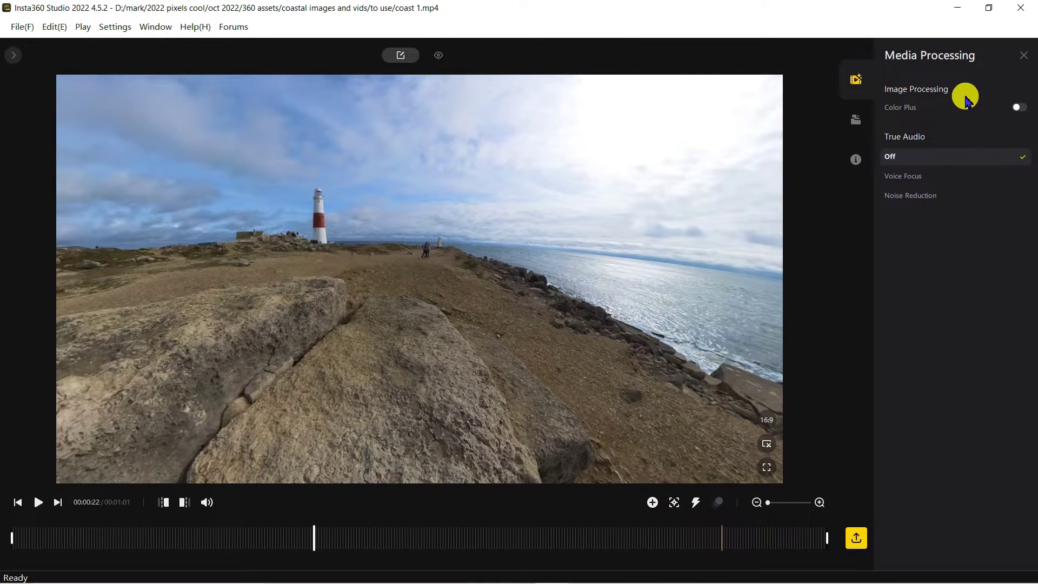
{"action": "left_click", "coordinate": [1019, 109]}
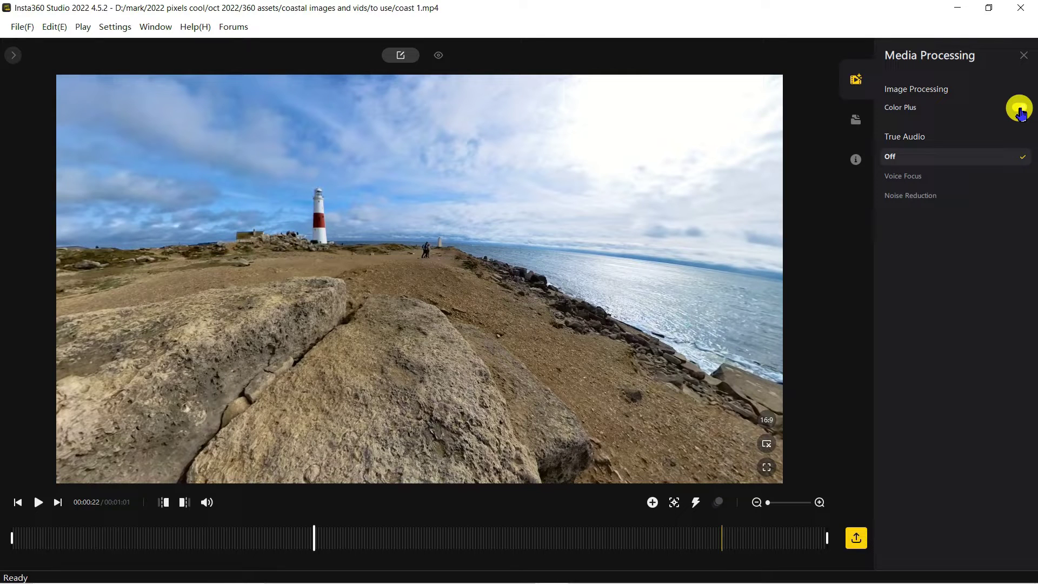
{"action": "left_click", "coordinate": [923, 196]}
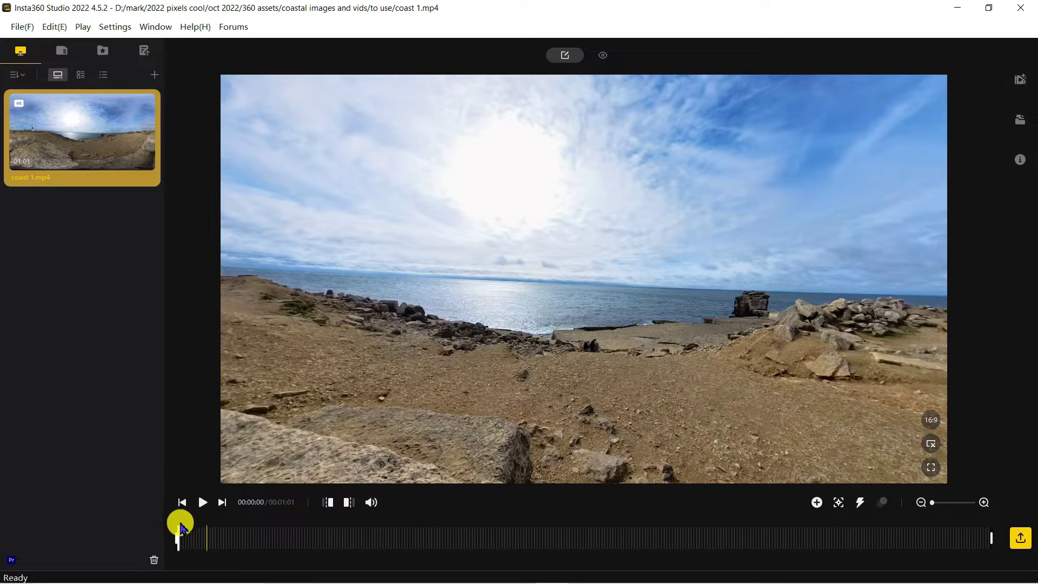
- Trim the beginning of the coast clip so that it runs 59 seconds
{"action": "left_click_drag", "start_coordinate": [184, 541], "coordinate": [205, 547]}
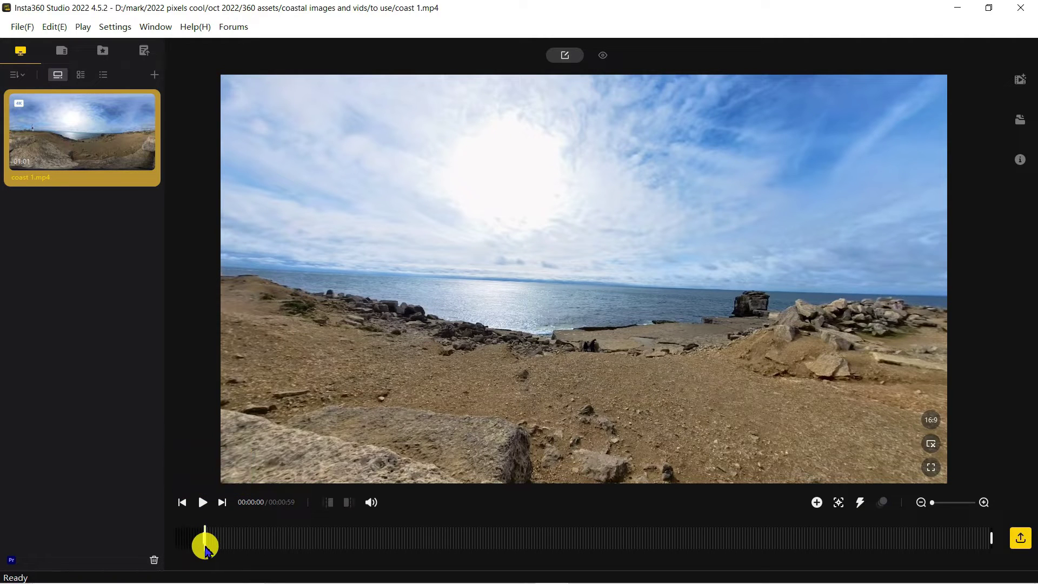
- Turn the view to the lighthouse at about 76.0° pan and -4.7° tilt, and add a keyframe at the clip's start
{"action": "left_click_drag", "start_coordinate": [343, 373], "coordinate": [537, 354]}
{"action": "left_click_drag", "start_coordinate": [401, 373], "coordinate": [656, 359]}
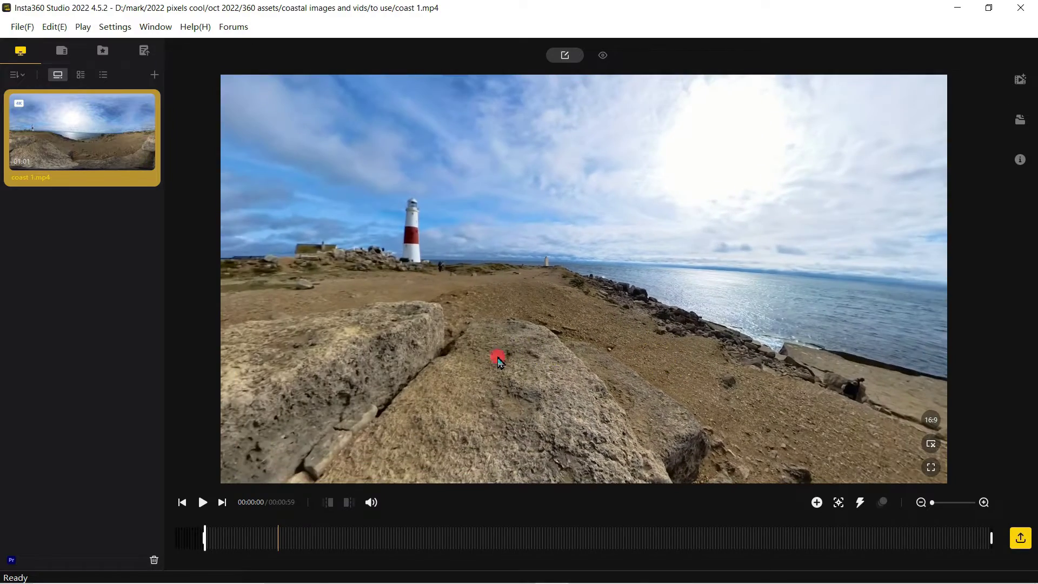
{"action": "left_click_drag", "start_coordinate": [495, 355], "coordinate": [510, 340]}
{"action": "left_click_drag", "start_coordinate": [525, 378], "coordinate": [538, 354]}
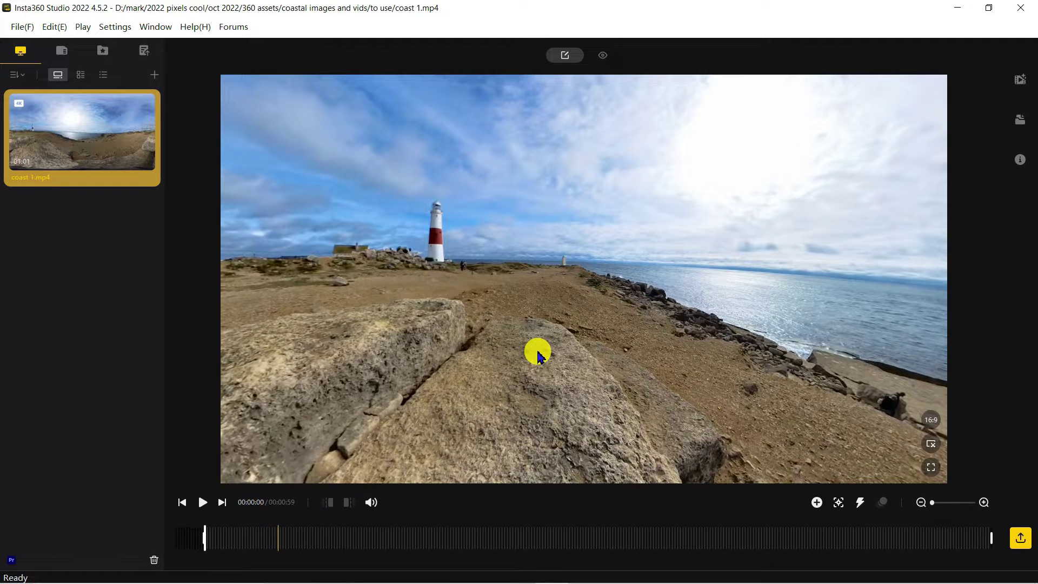
{"action": "left_click", "coordinate": [821, 505]}
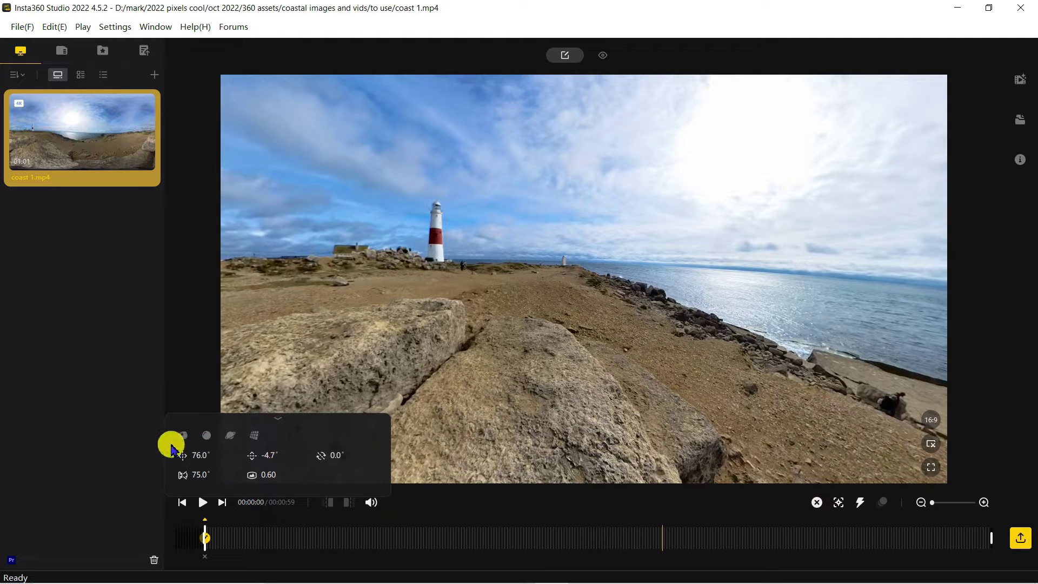
- Try 72.9° pan, -9.7° tilt, 71.0° field of view and 0.54 distortion on the first keyframe, and reset it
{"action": "left_click", "coordinate": [206, 457]}
{"action": "mouse_move", "coordinate": [205, 460]}
{"action": "left_mouse_down"}
{"action": "mouse_move", "coordinate": [226, 456]}
{"action": "mouse_move", "coordinate": [206, 458]}
{"action": "left_mouse_up"}
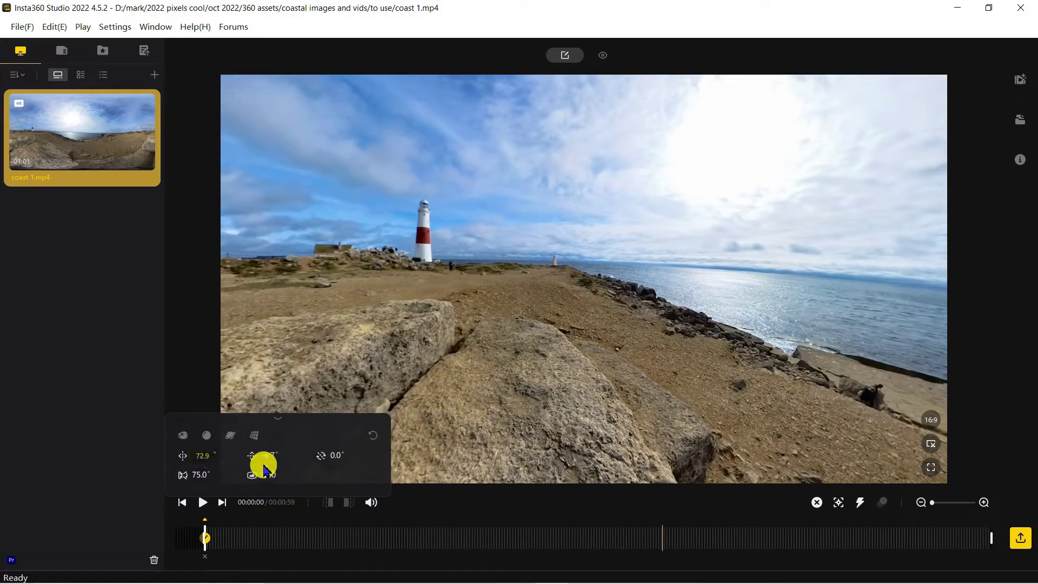
{"action": "mouse_move", "coordinate": [271, 454]}
{"action": "left_mouse_down"}
{"action": "mouse_move", "coordinate": [288, 447]}
{"action": "mouse_move", "coordinate": [271, 451]}
{"action": "left_mouse_up"}
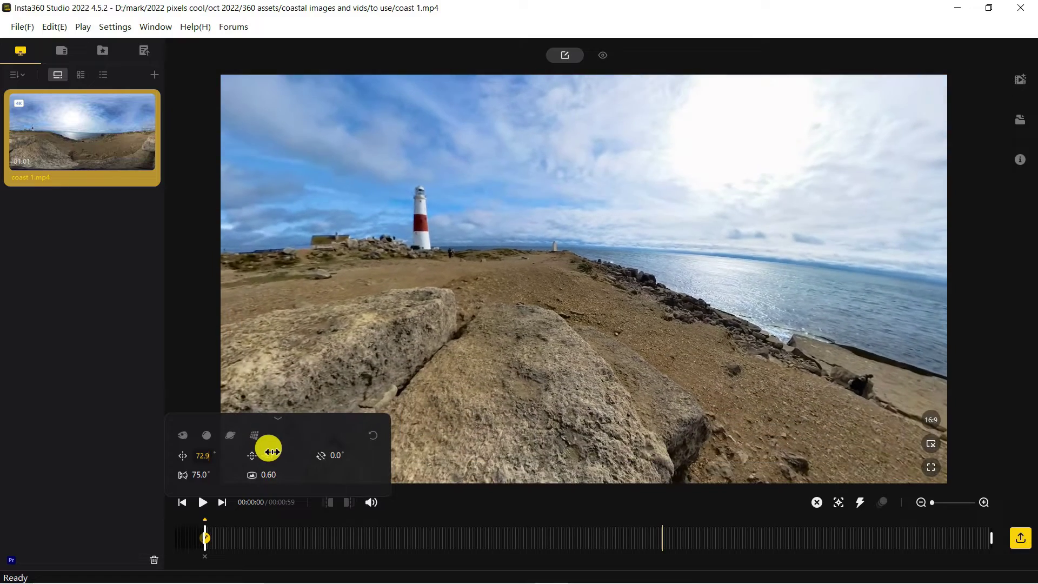
{"action": "mouse_move", "coordinate": [341, 457]}
{"action": "left_mouse_down"}
{"action": "mouse_move", "coordinate": [331, 459]}
{"action": "mouse_move", "coordinate": [342, 459]}
{"action": "left_mouse_up"}
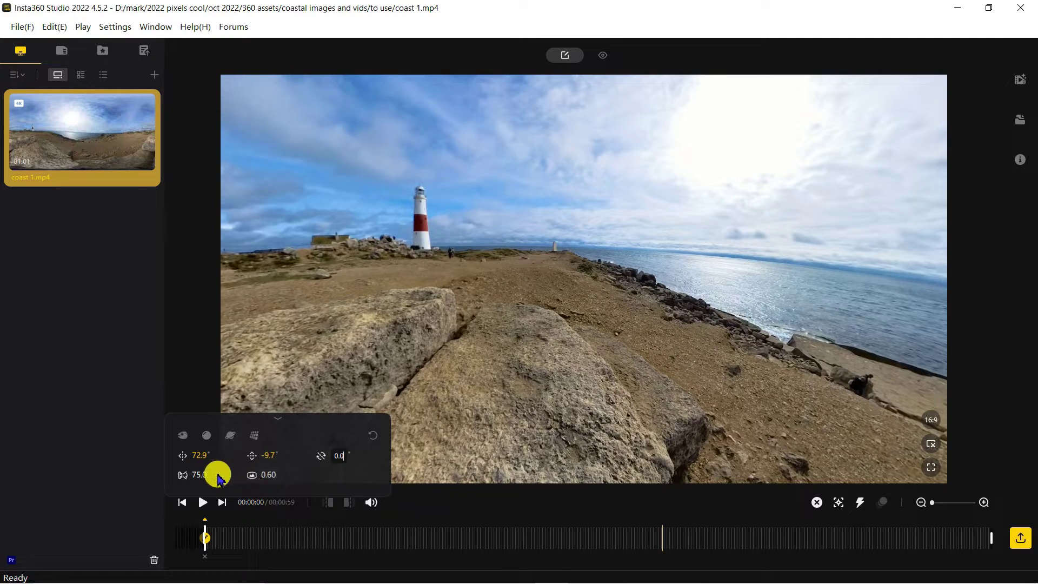
{"action": "left_click_drag", "start_coordinate": [204, 477], "coordinate": [270, 477]}
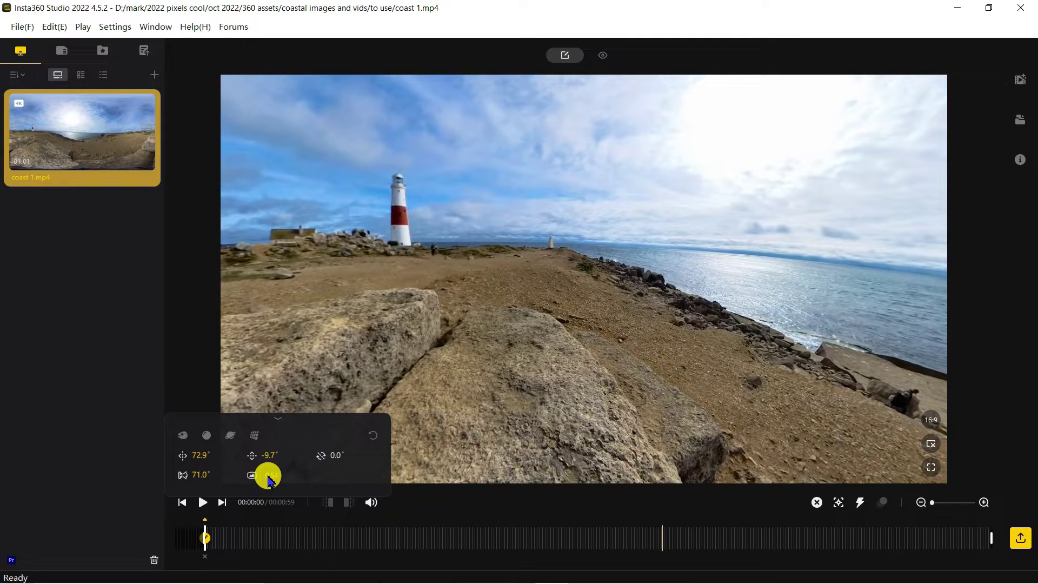
{"action": "left_click", "coordinate": [268, 478]}
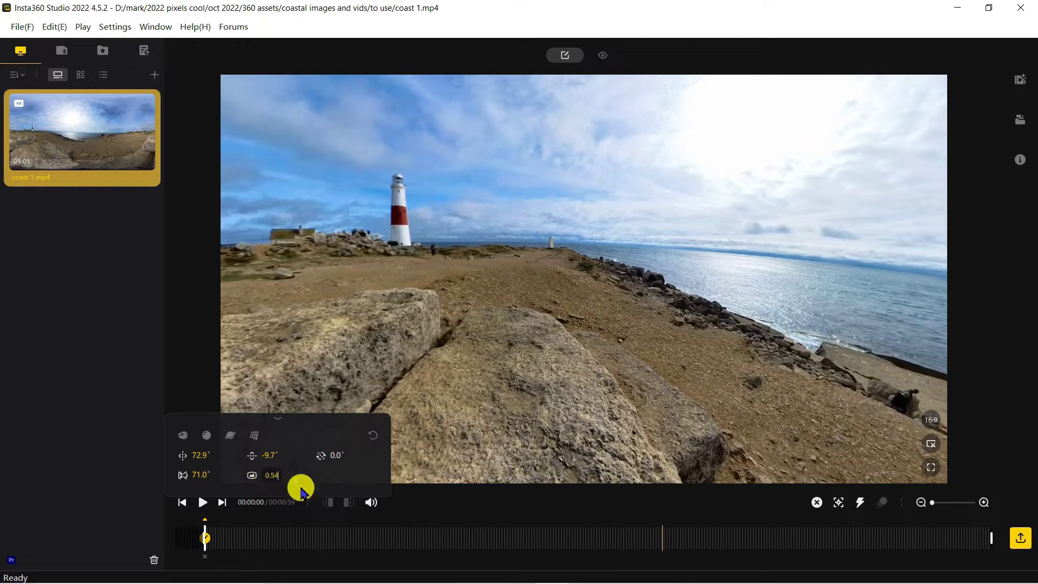
{"action": "left_click", "coordinate": [375, 438]}
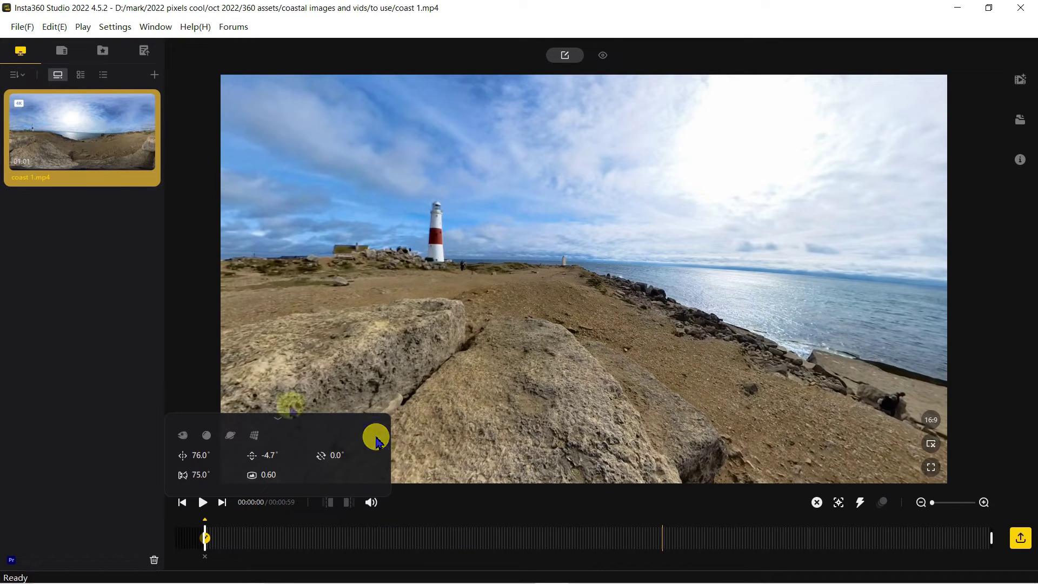
- Try the Tiny Planet and Natural View presets on the first keyframe, and restore its lighthouse view
{"action": "left_click", "coordinate": [229, 442]}
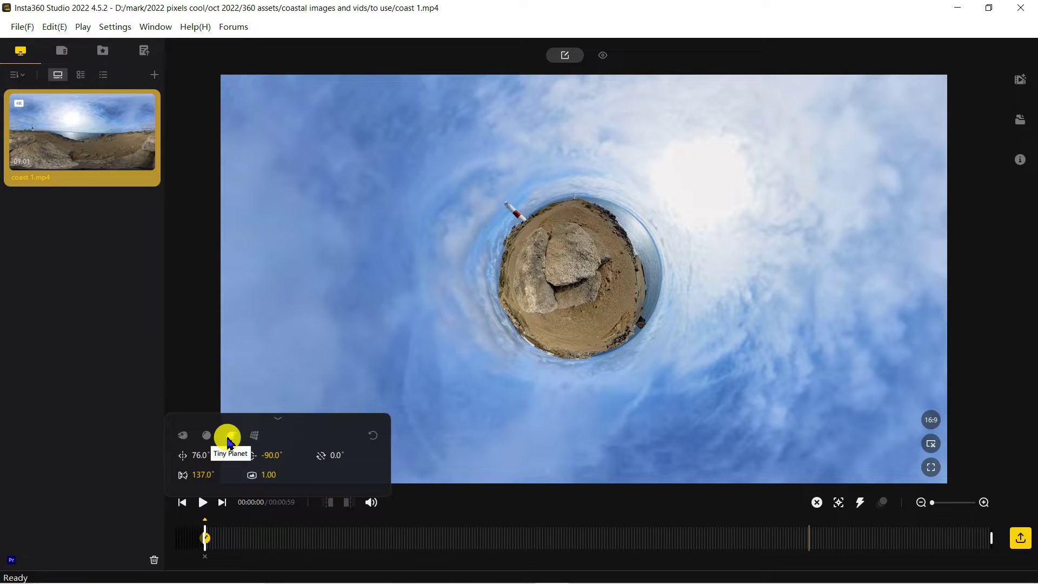
{"action": "left_click", "coordinate": [249, 433]}
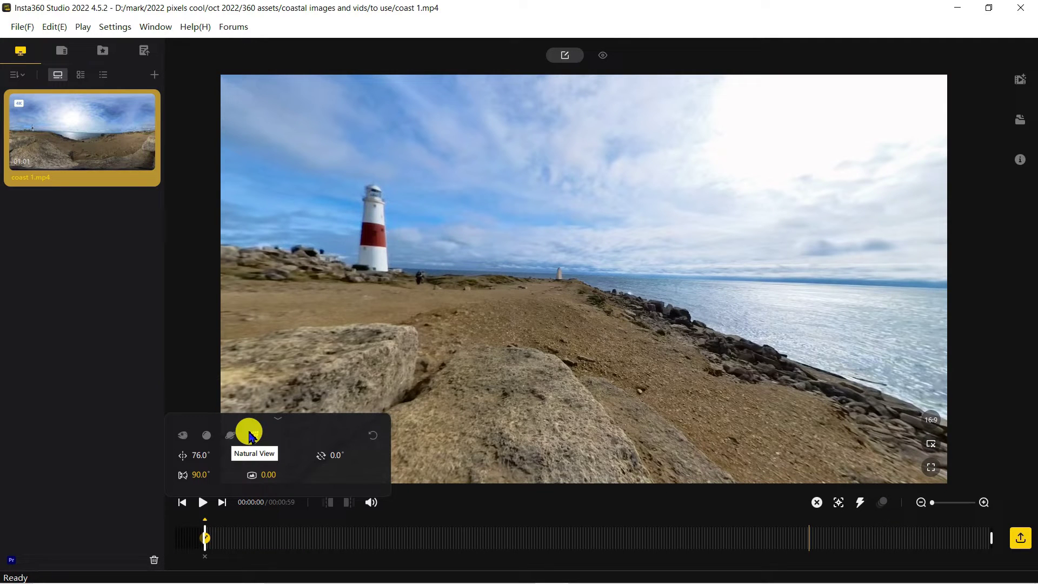
{"action": "left_click_drag", "start_coordinate": [250, 433], "coordinate": [277, 422]}
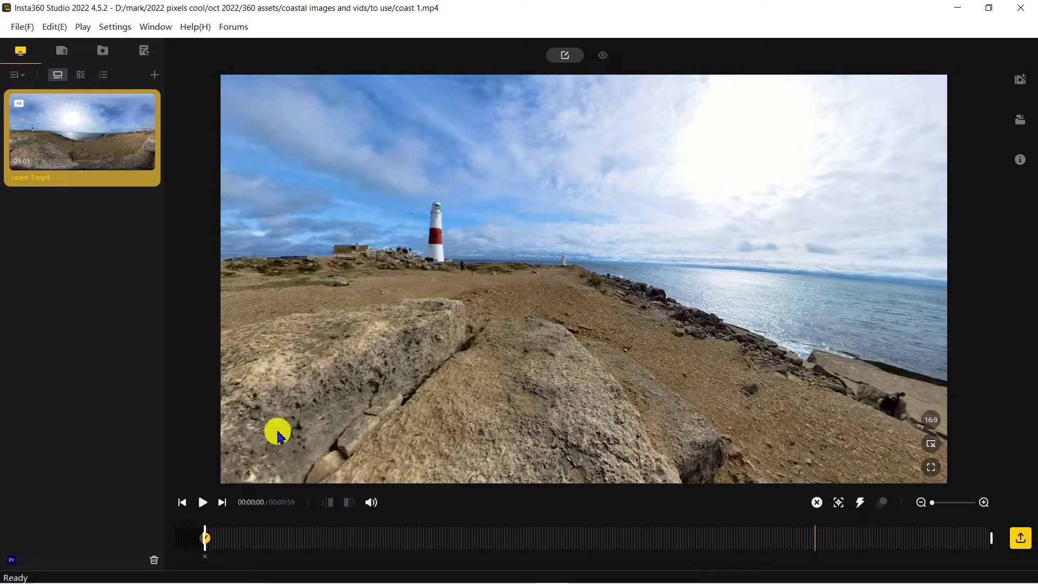
- Add a keyframe at 20 seconds with 11.0° pan, -4.5° tilt and 51.9° field of view, and play the transition
{"action": "left_click", "coordinate": [468, 540]}
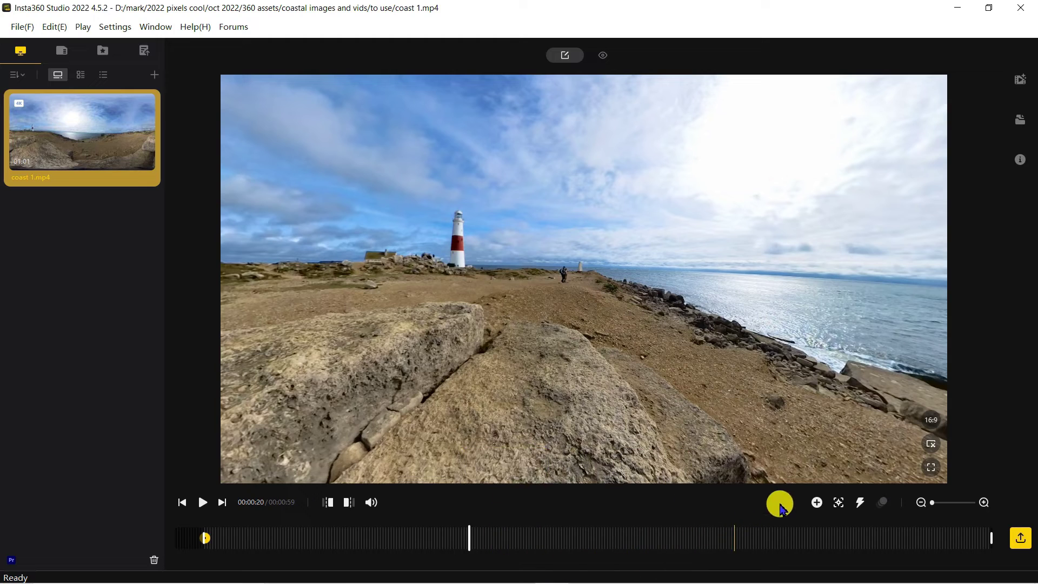
{"action": "left_click", "coordinate": [821, 502]}
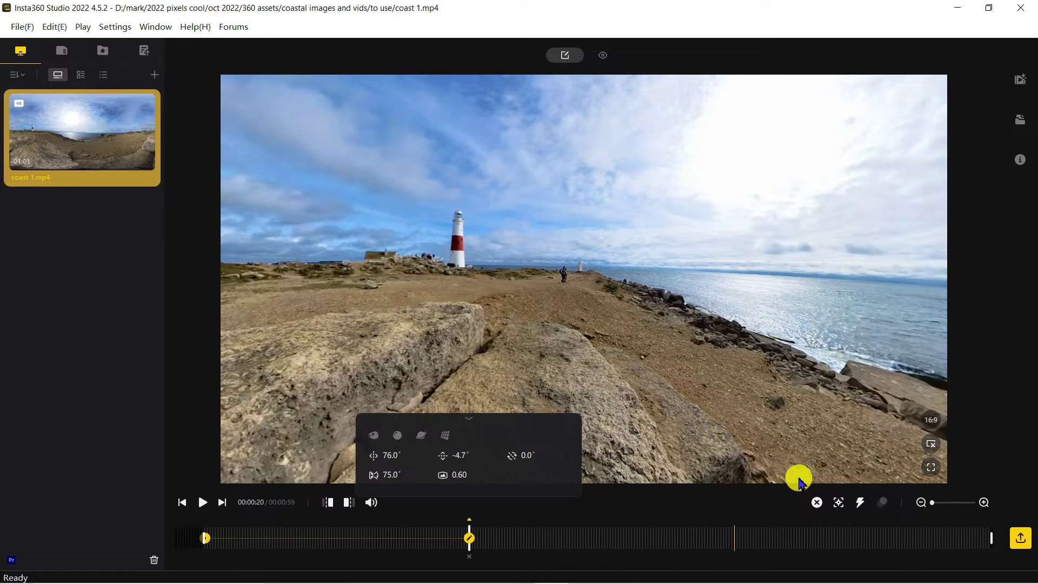
{"action": "left_click_drag", "start_coordinate": [748, 331], "coordinate": [329, 334]}
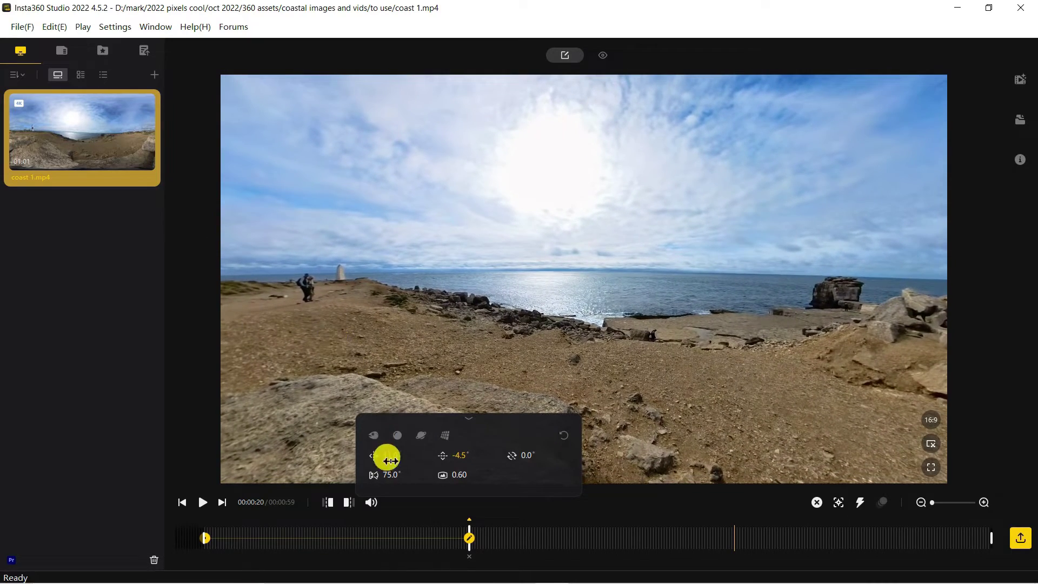
{"action": "left_click_drag", "start_coordinate": [395, 474], "coordinate": [267, 486]}
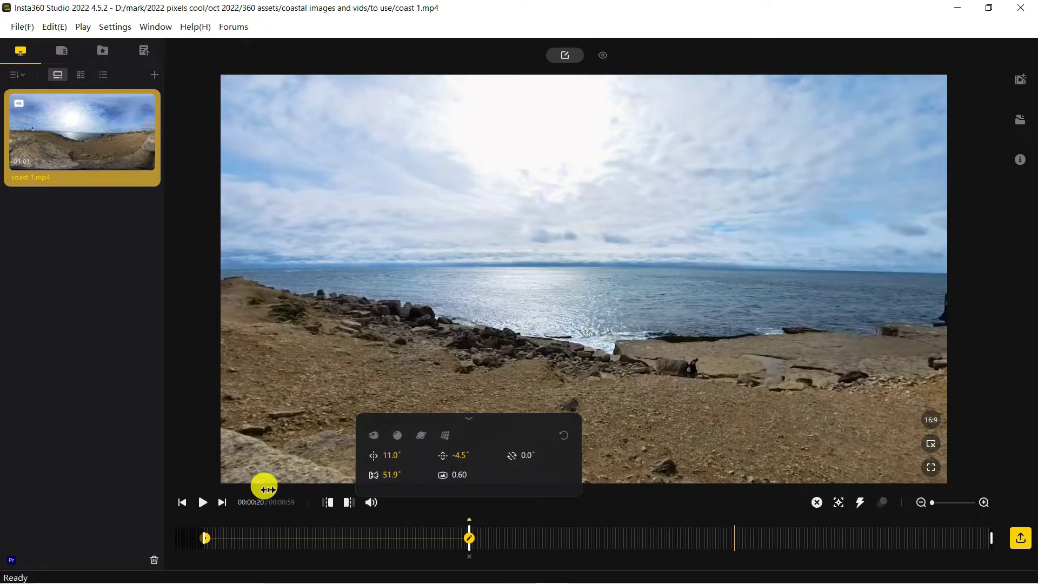
{"action": "left_click", "coordinate": [219, 533]}
{"action": "key", "text": "space"}
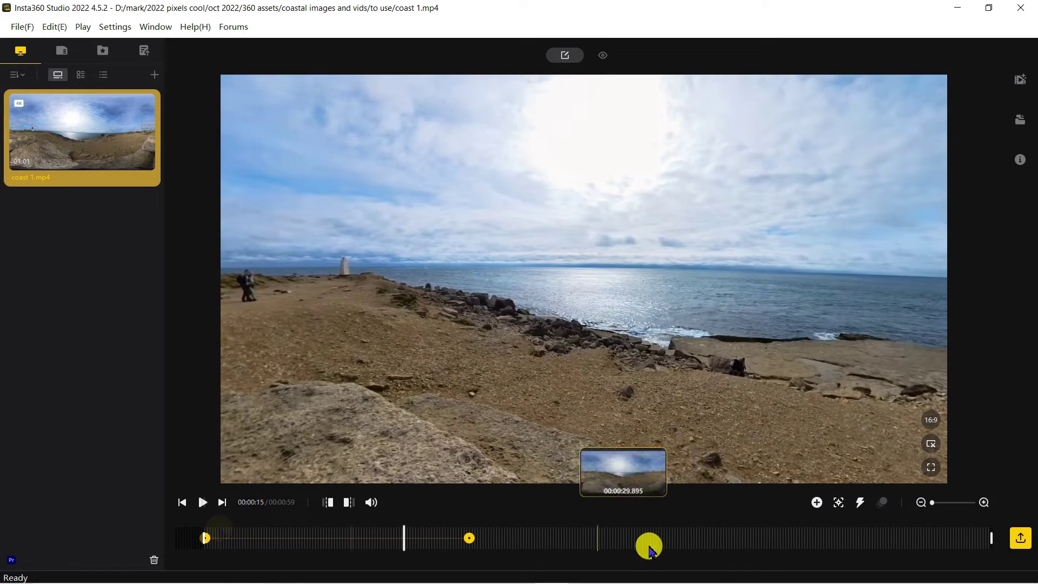
- Add a keyframe at 39 seconds holding the same sea view, and play the section between the second and third keyframes
{"action": "left_click", "coordinate": [728, 538]}
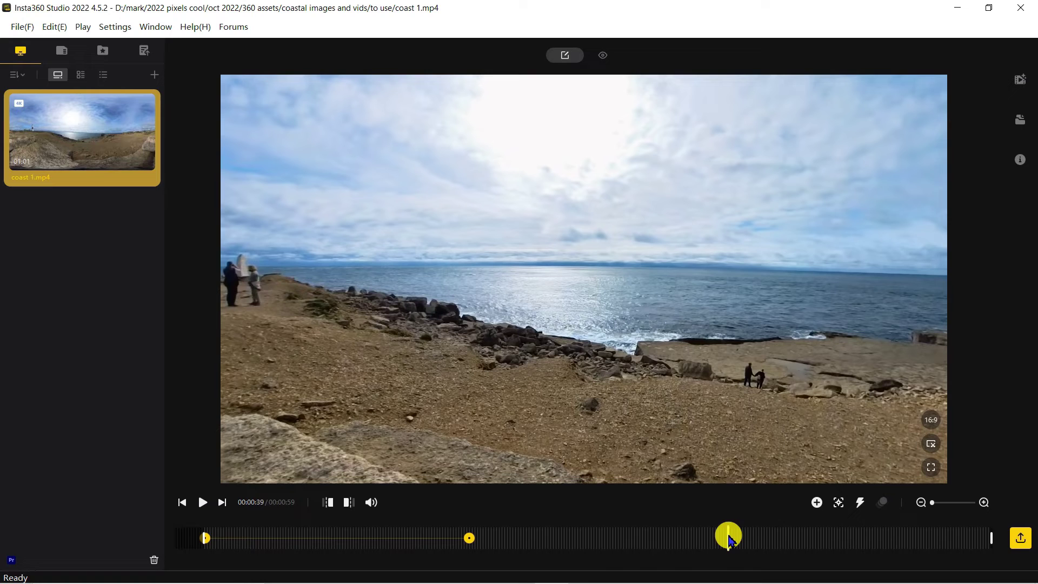
{"action": "left_click", "coordinate": [816, 503]}
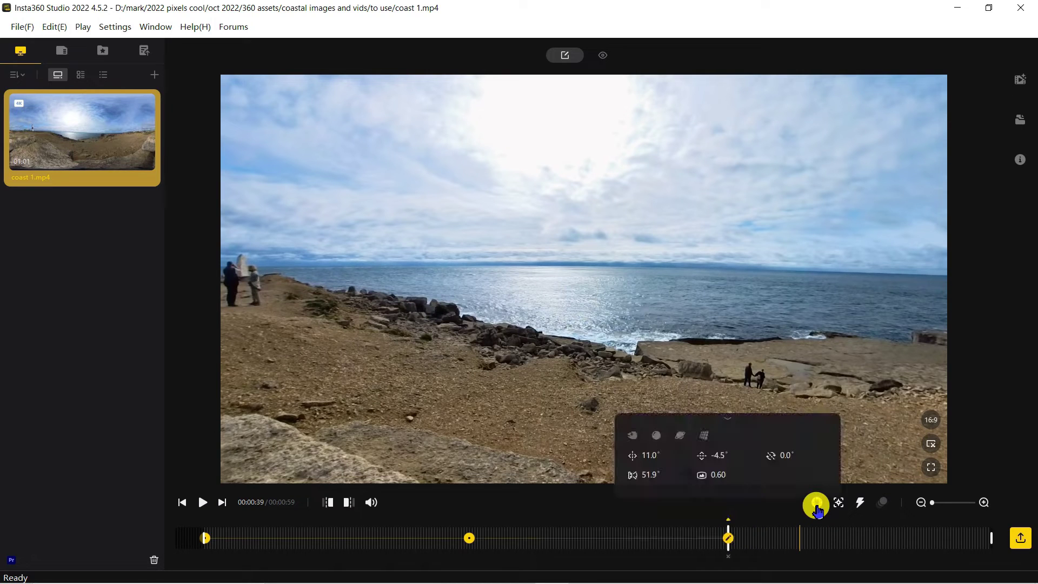
{"action": "left_click", "coordinate": [512, 527]}
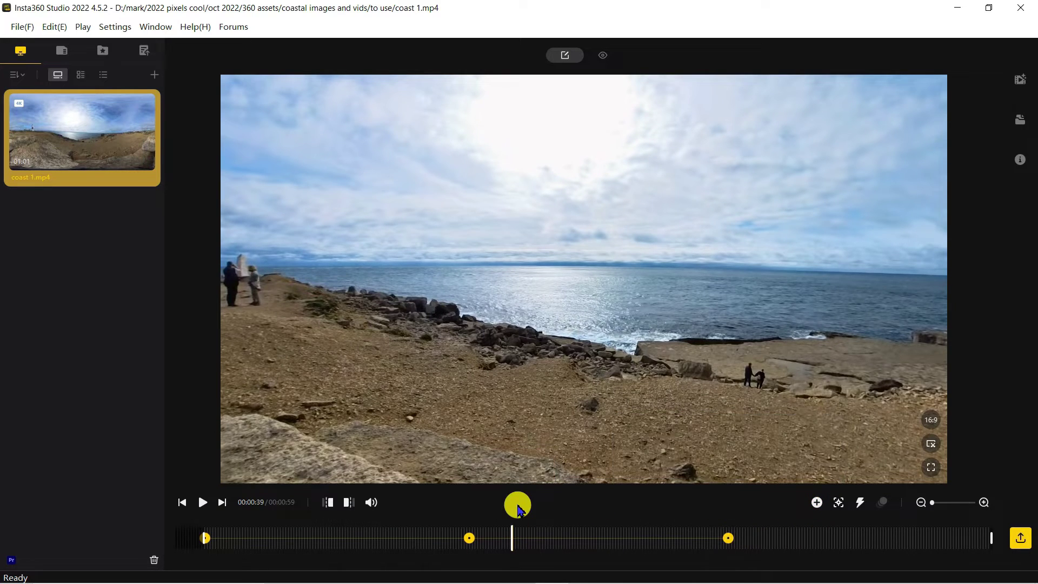
{"action": "key", "text": "space"}
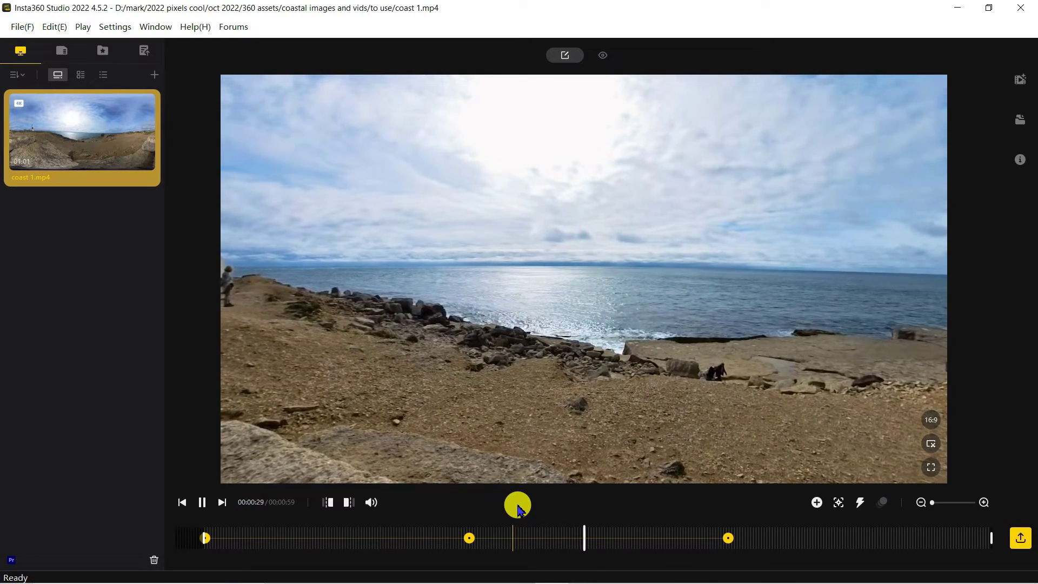
{"action": "key", "text": "space"}
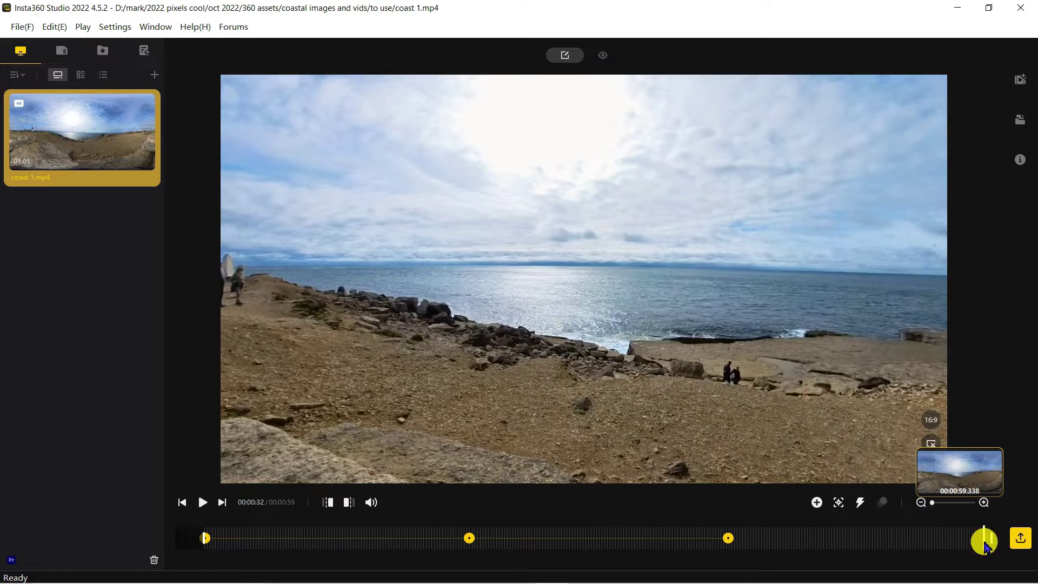
- Add a keyframe at the end of the clip with the Tiny Planet preset, and play the transition into it
{"action": "left_click", "coordinate": [985, 542]}
{"action": "left_click", "coordinate": [817, 502]}
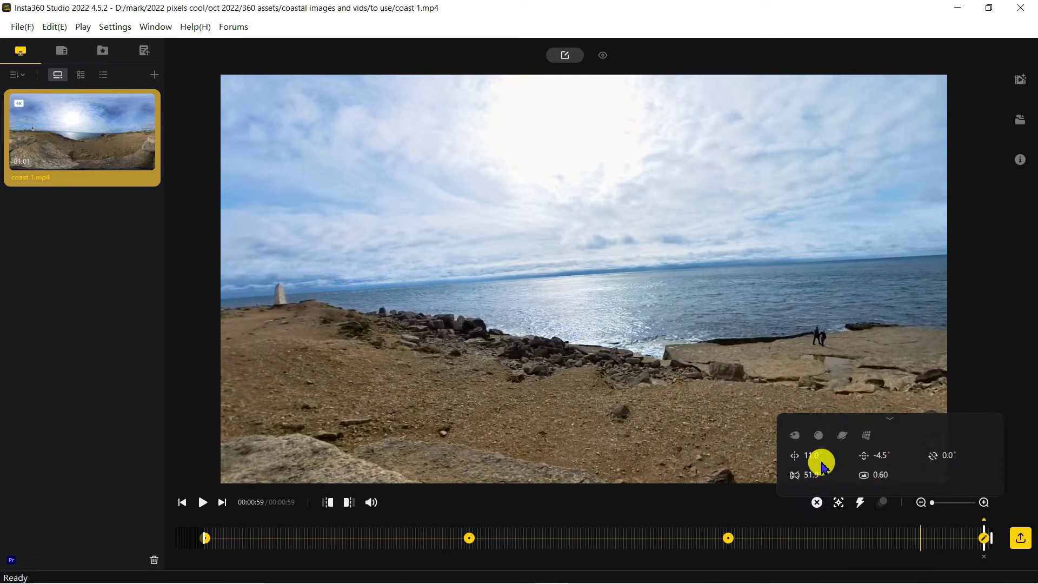
{"action": "left_click", "coordinate": [842, 438]}
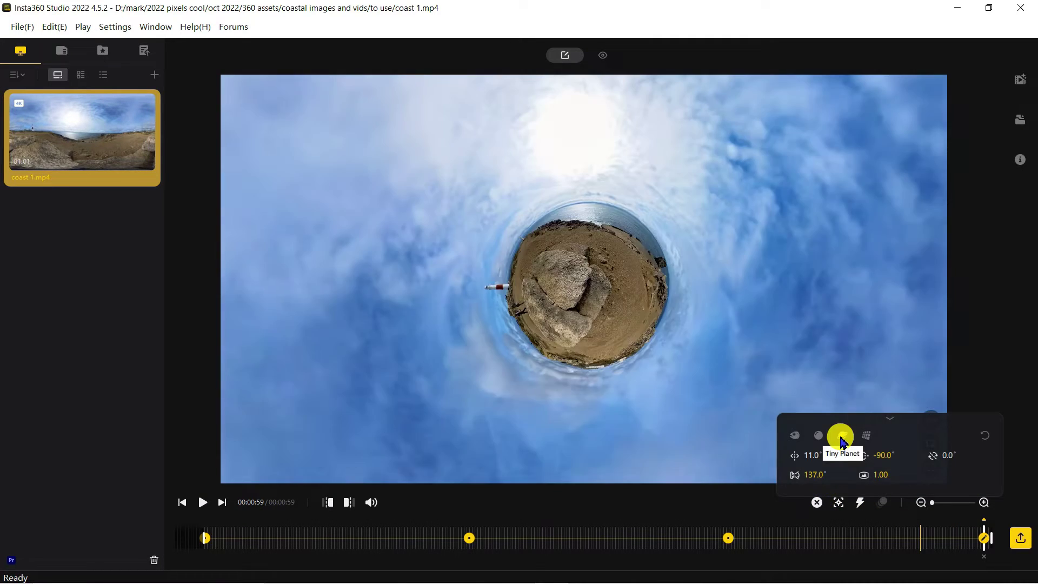
{"action": "left_click", "coordinate": [743, 521]}
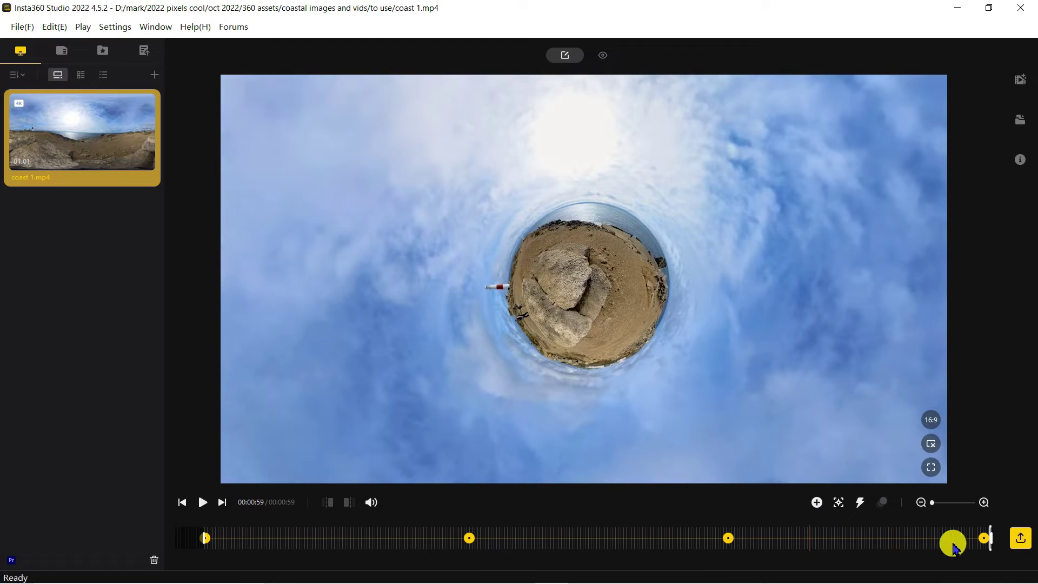
- Change the last keyframe's pan so the lighthouse stands upright on top of the tiny planet, and play the ending
{"action": "left_click", "coordinate": [979, 539]}
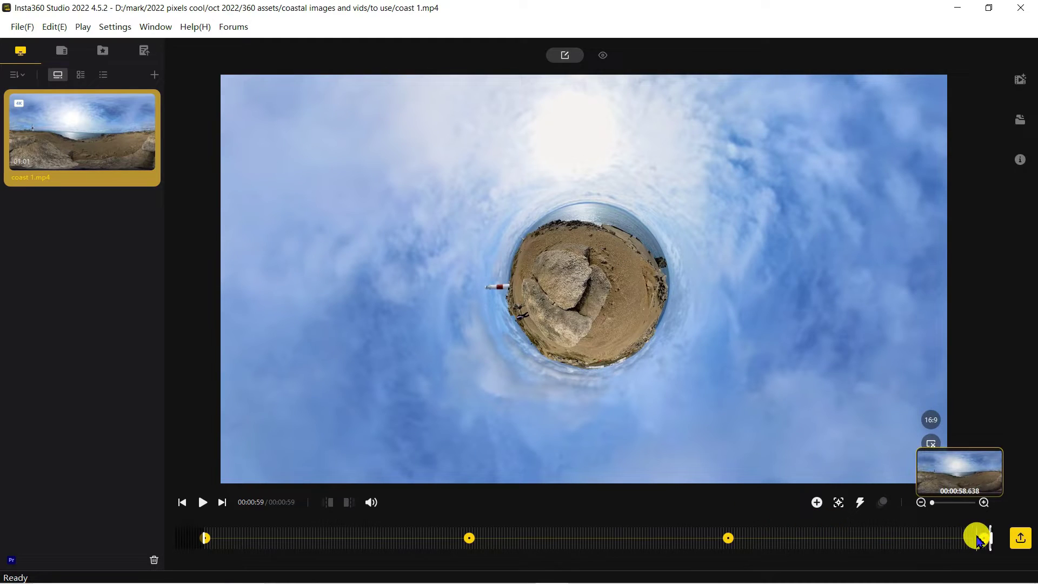
{"action": "left_click", "coordinate": [981, 538]}
{"action": "left_click_drag", "start_coordinate": [814, 456], "coordinate": [865, 458]}
{"action": "left_click", "coordinate": [743, 525]}
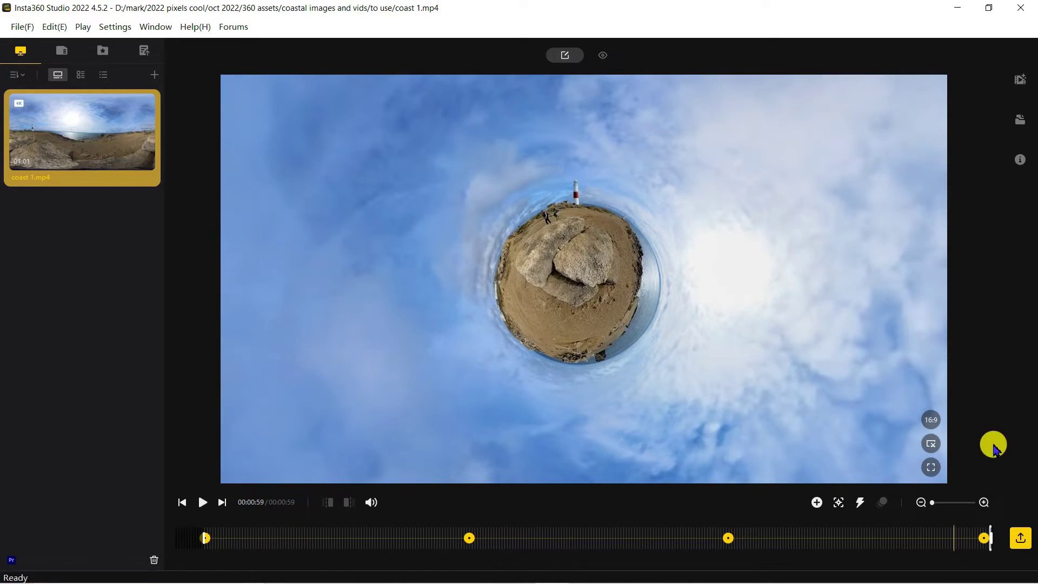
- Set up the export of coast 1.mp4 as a flat video with a bitrate of 20 Mbps
{"action": "left_click", "coordinate": [1021, 539]}
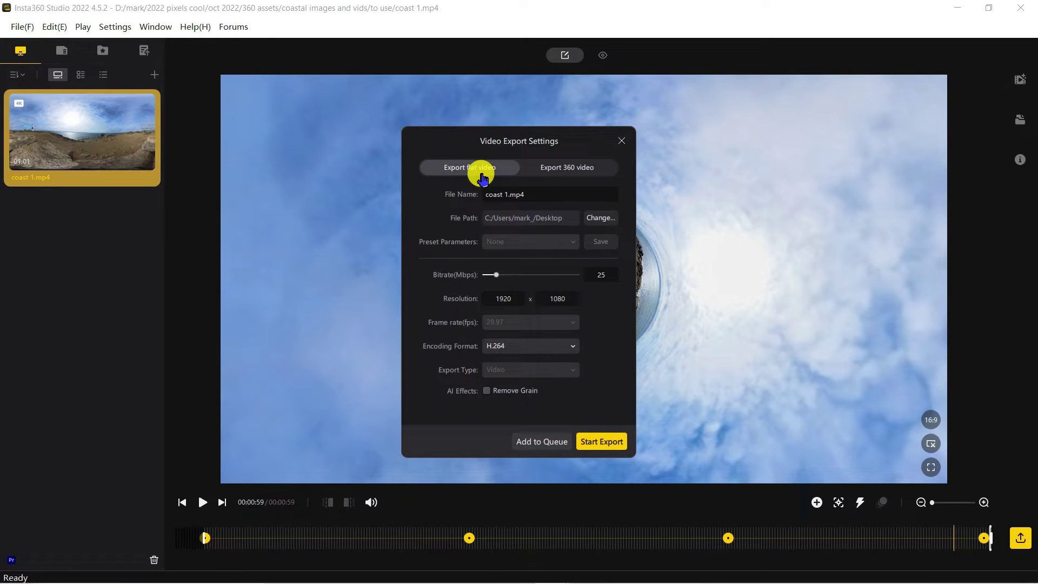
{"action": "left_click", "coordinate": [543, 172]}
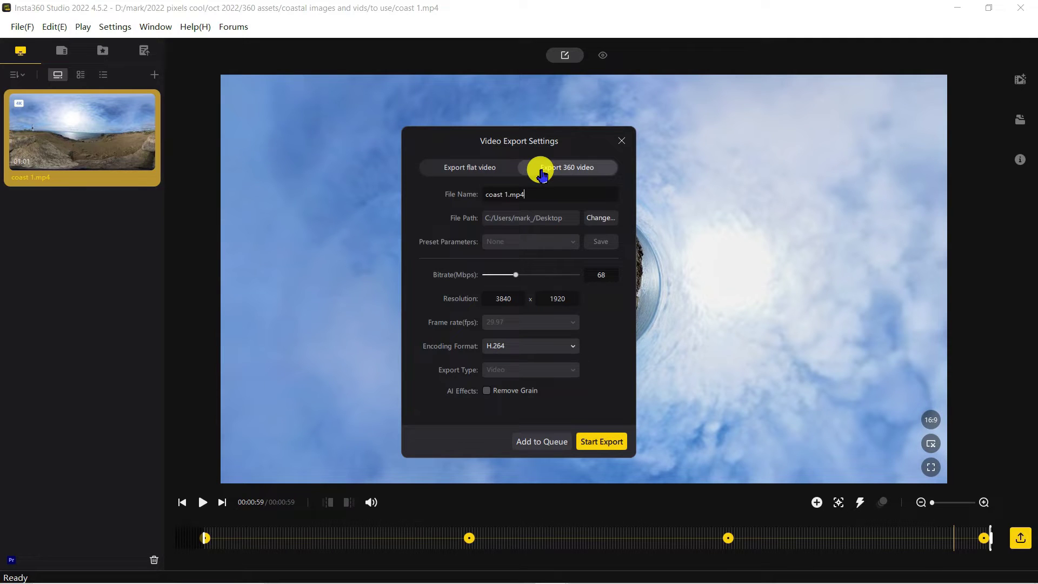
{"action": "left_click", "coordinate": [473, 172]}
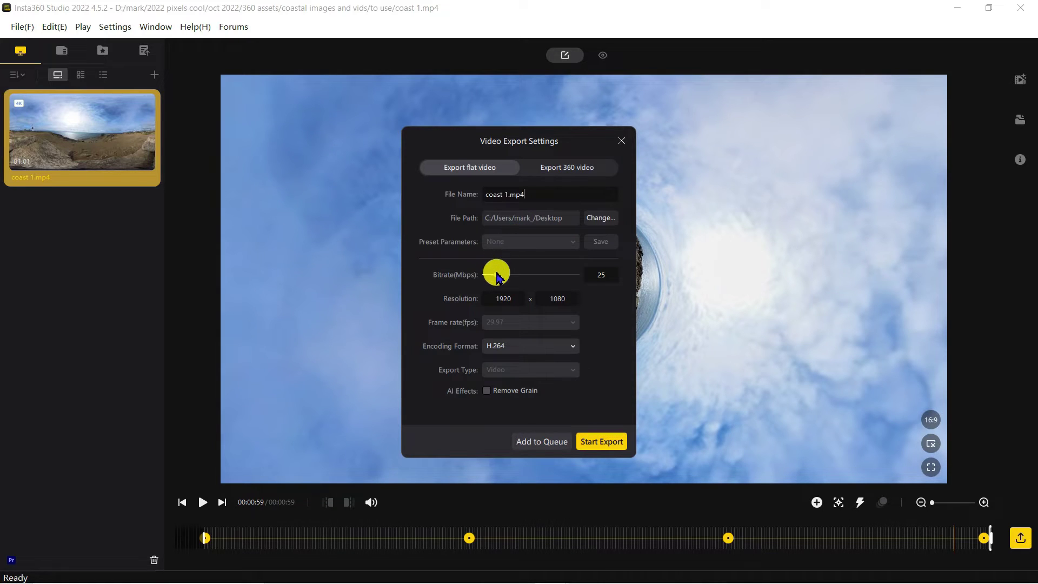
{"action": "mouse_move", "coordinate": [496, 276]}
{"action": "left_mouse_down"}
{"action": "mouse_move", "coordinate": [519, 277]}
{"action": "mouse_move", "coordinate": [490, 277]}
{"action": "left_mouse_up"}
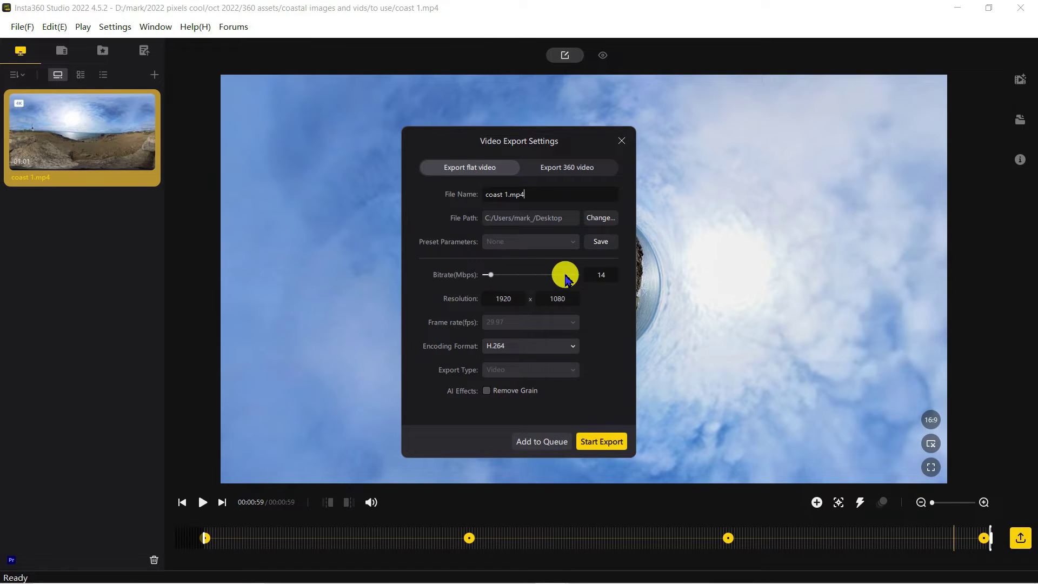
{"action": "double_click", "coordinate": [603, 275]}
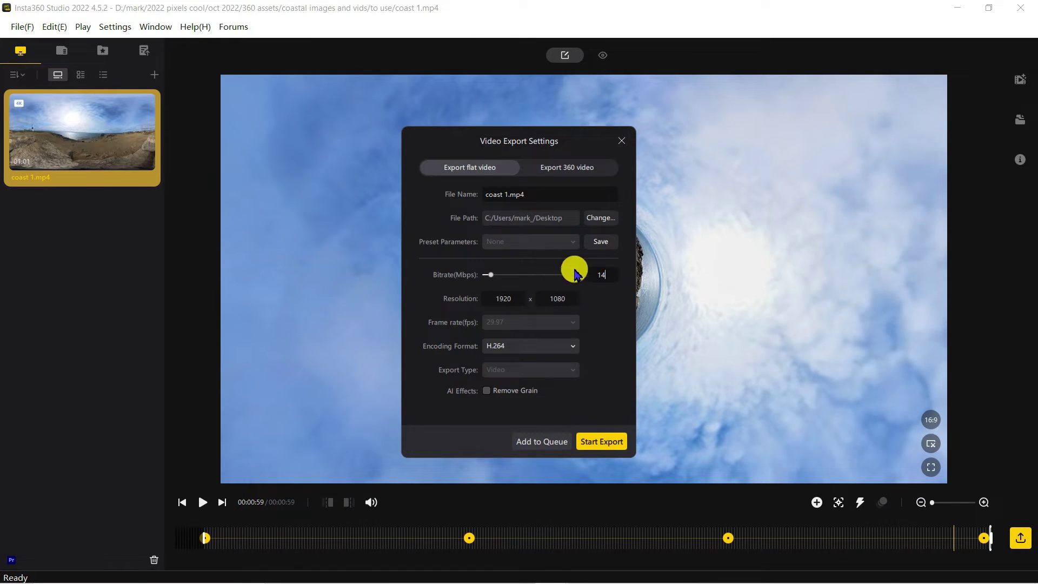
{"action": "type", "text": "20"}
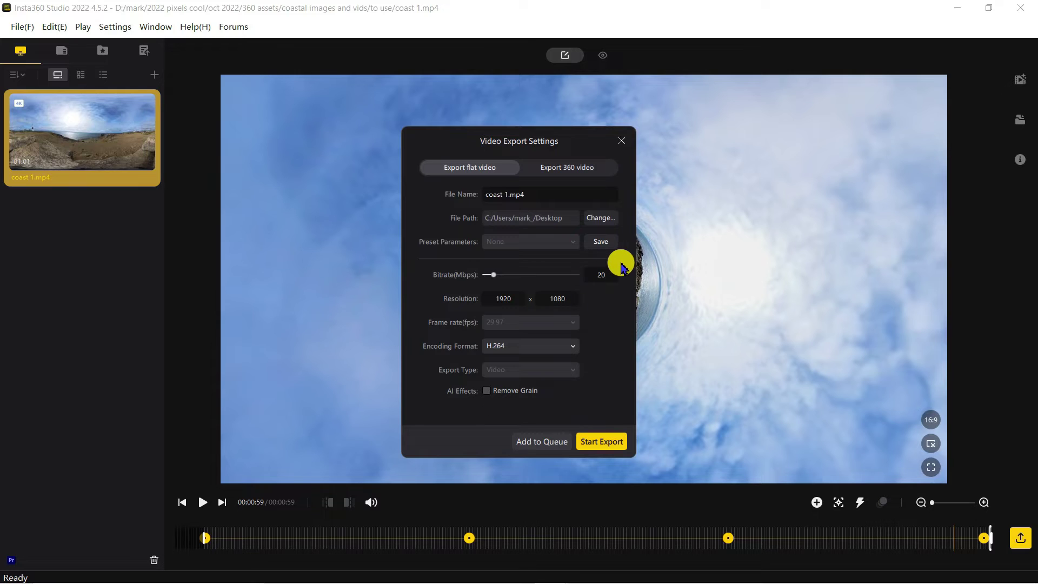
- Export the flat video with H.264 encoding and show the finished file in the export history
{"action": "left_click", "coordinate": [538, 348]}
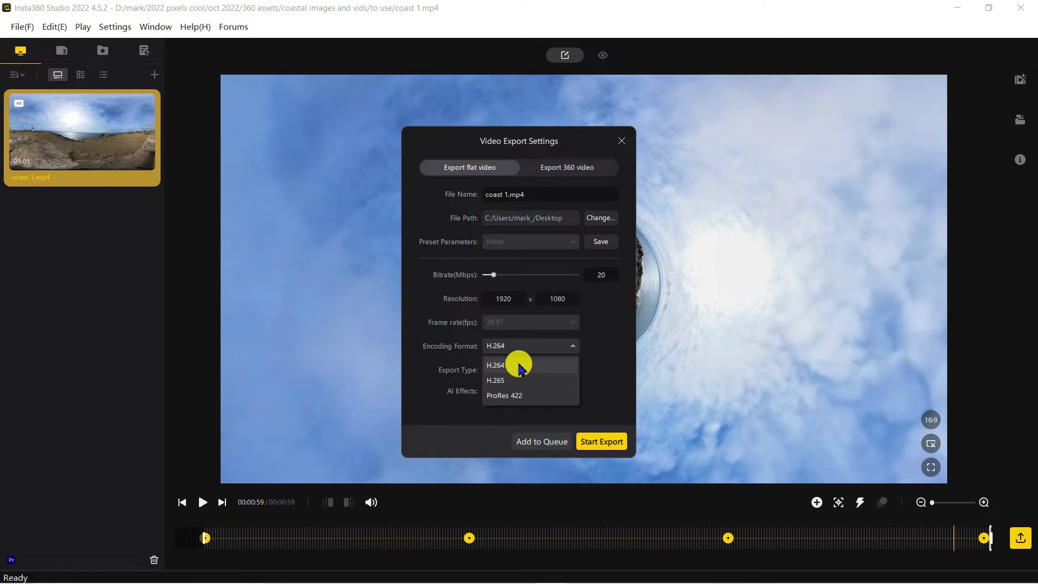
{"action": "left_click", "coordinate": [520, 366]}
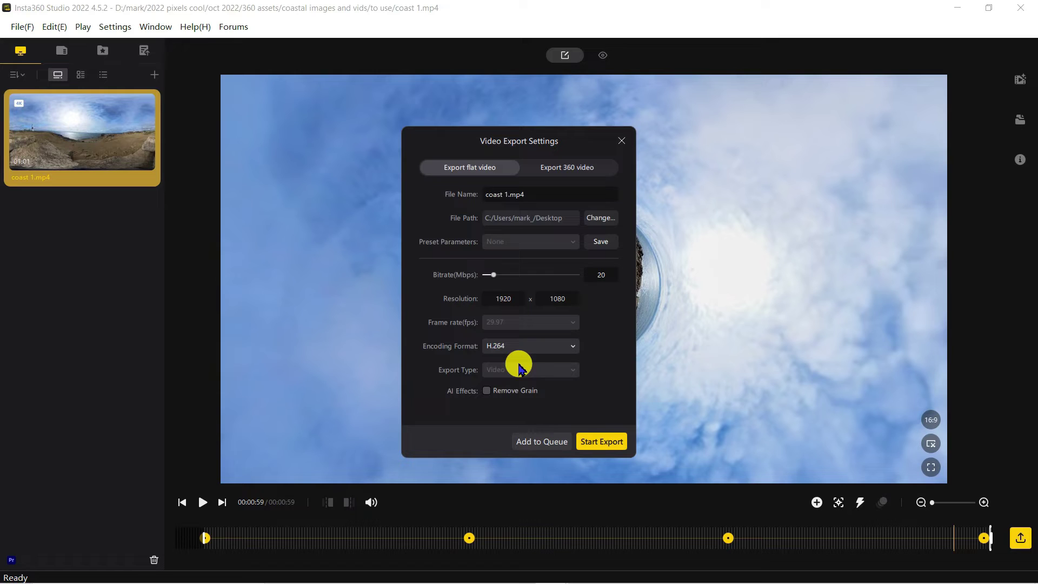
{"action": "left_click", "coordinate": [582, 443]}
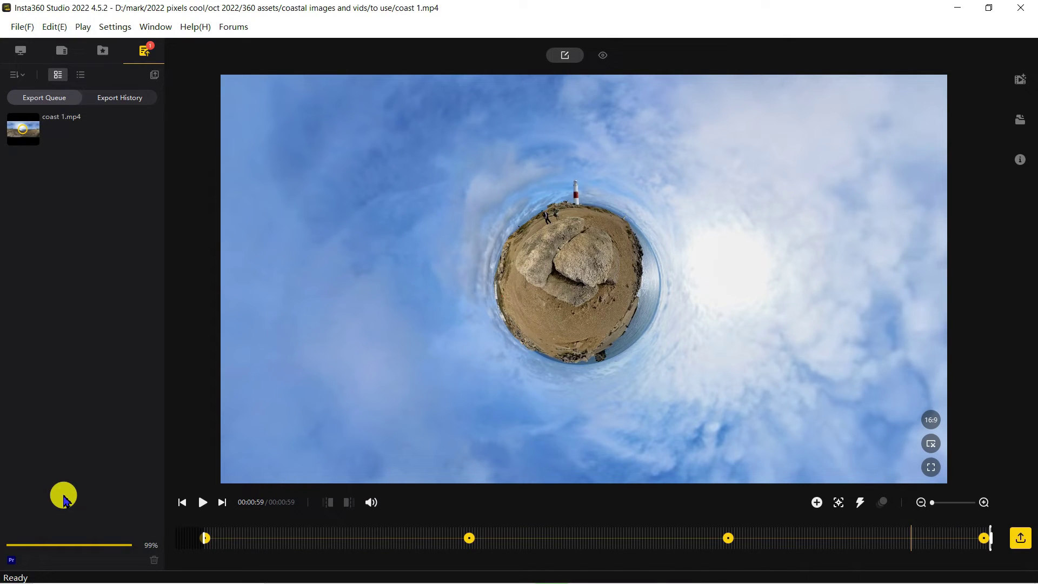
{"action": "left_click", "coordinate": [125, 98]}
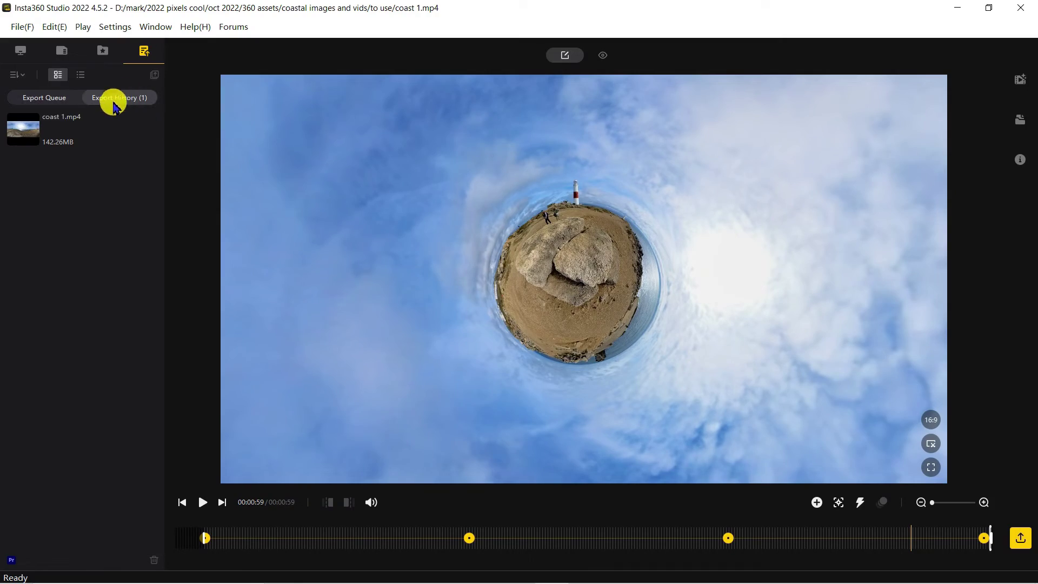